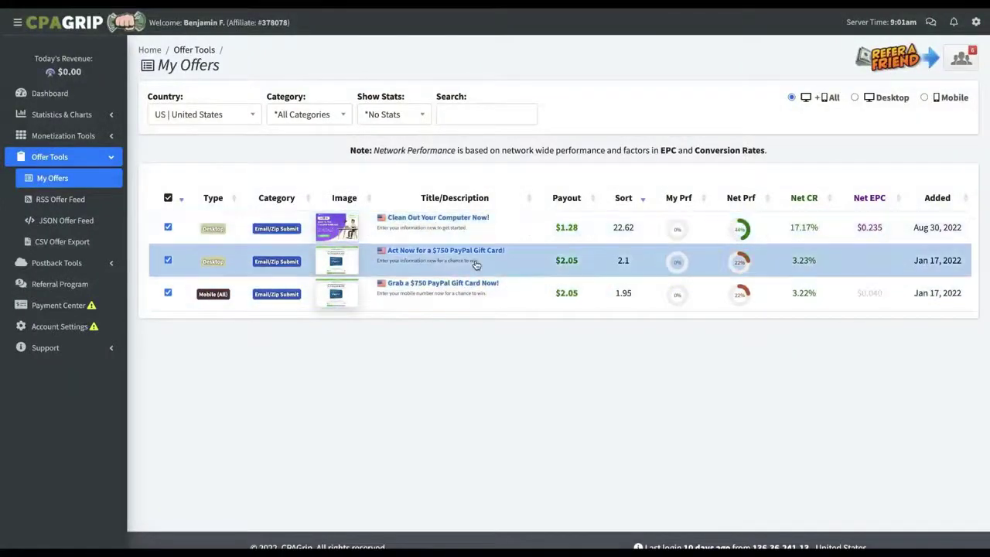
# Filter the offers by the country Egypt and look through the listed payouts and conversion rates
pyautogui.click(223, 120)
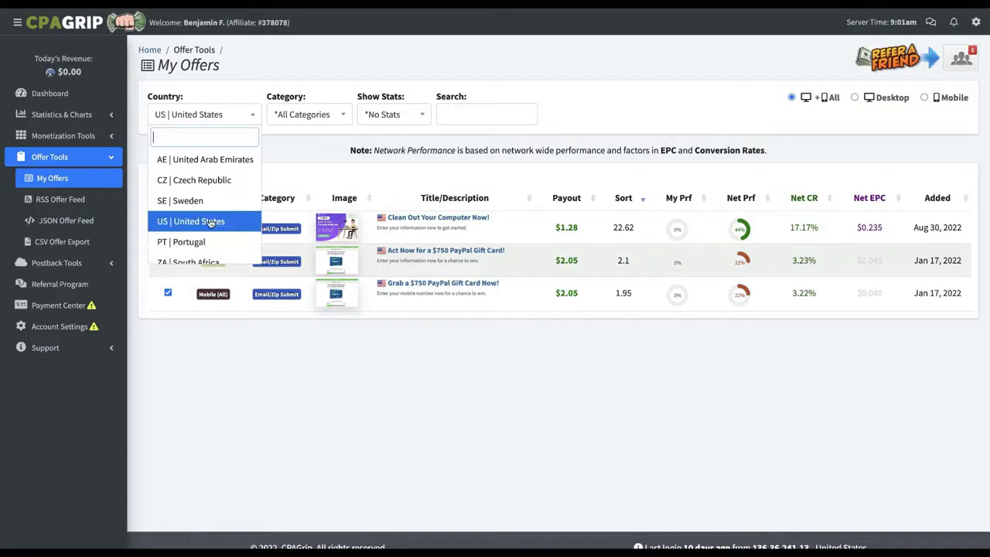
pyautogui.scroll(-10, 209, 221)
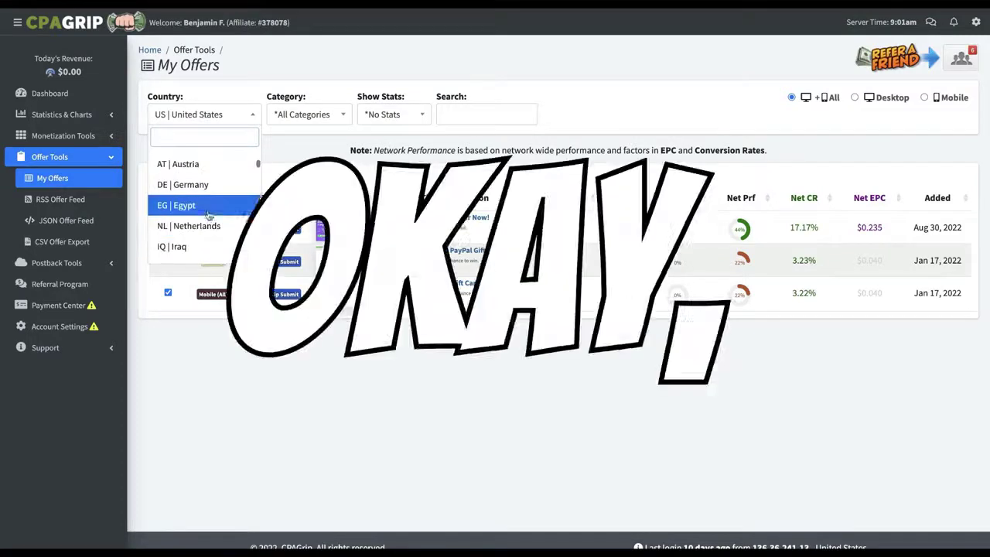
pyautogui.click(208, 210)
pyautogui.scroll(-5, 206, 205)
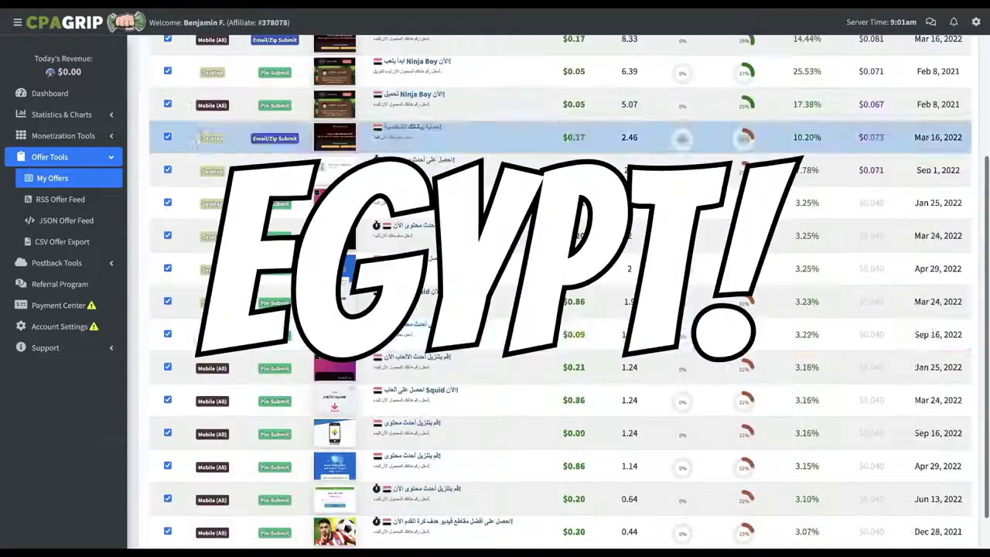
pyautogui.scroll(-1, 456, 340)
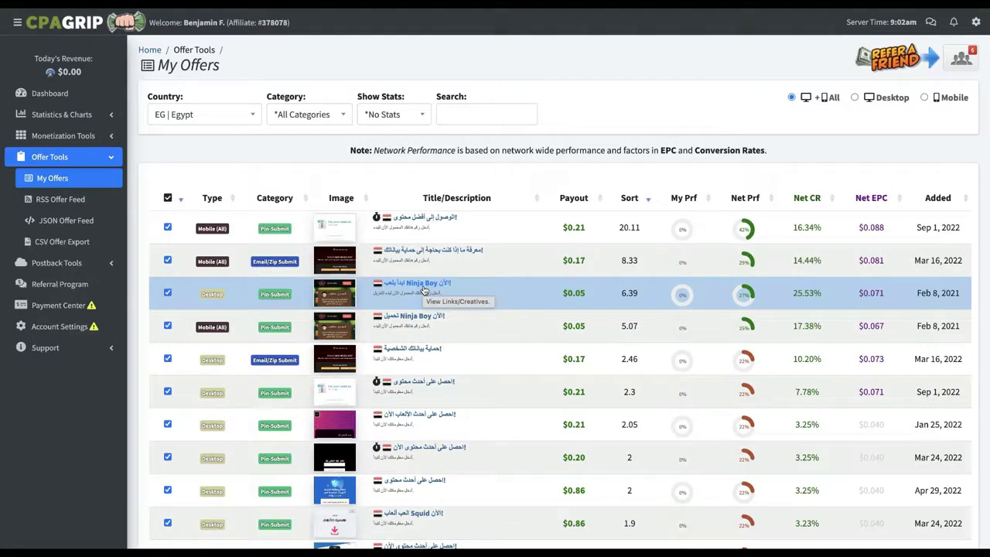
pyautogui.scroll(-4, 418, 301)
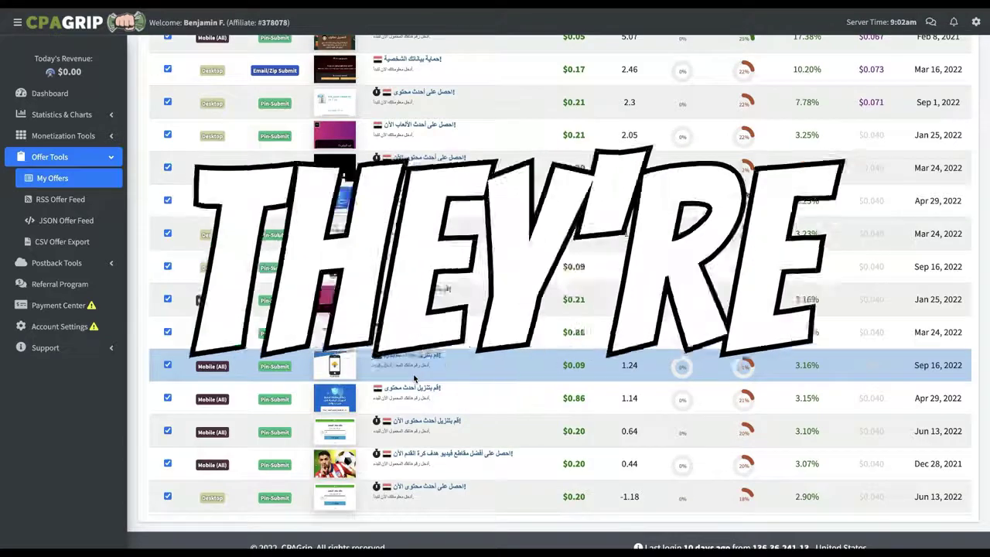
pyautogui.scroll(4, 414, 377)
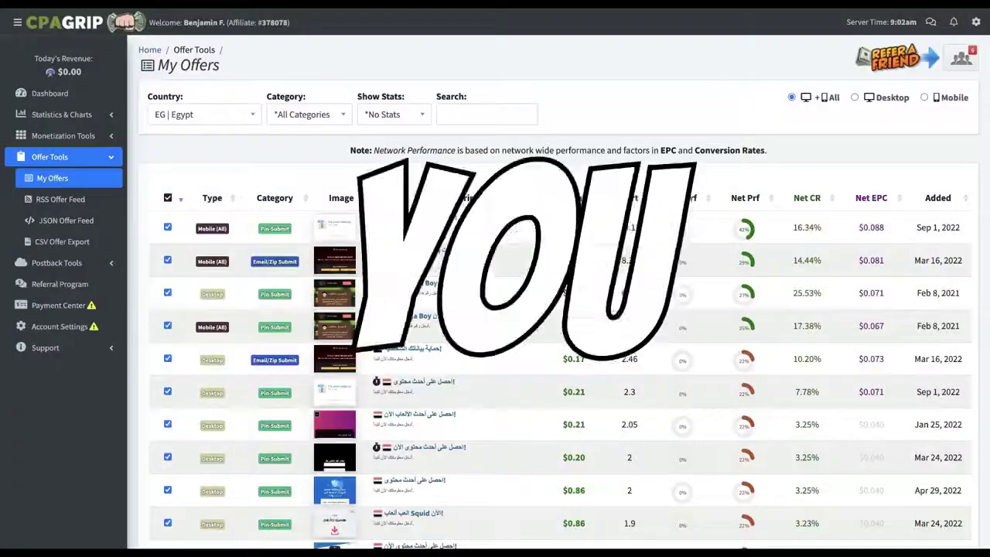
# Change the offers' country filter to Finland and look through the resulting offer list
pyautogui.click(204, 114)
pyautogui.scroll(-3, 227, 196)
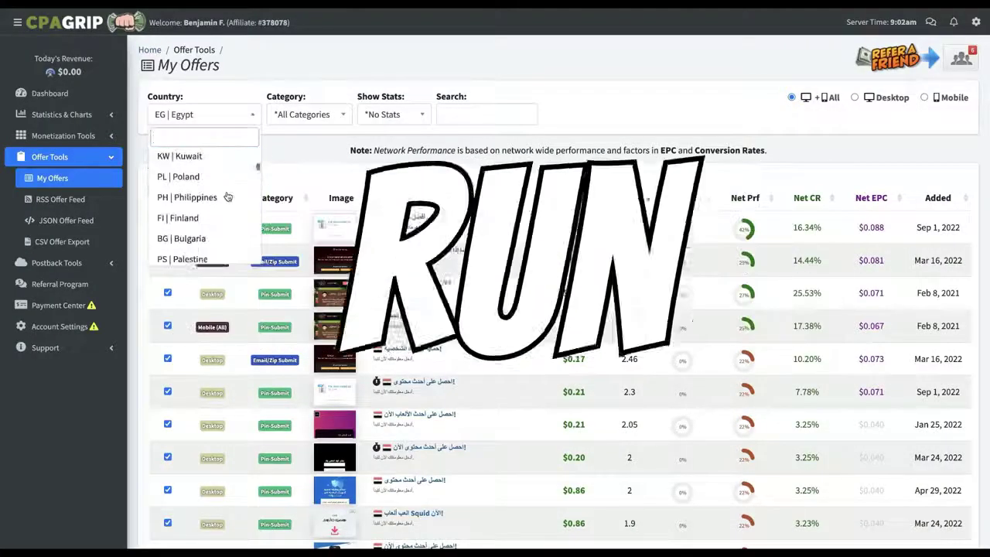
pyautogui.write('fin')
pyautogui.press('Return')
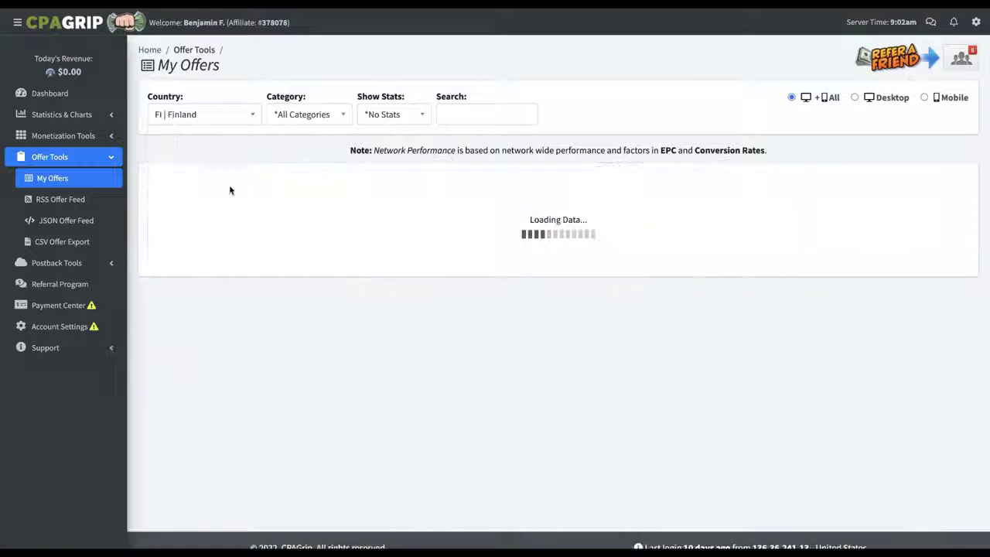
pyautogui.scroll(-10, 470, 358)
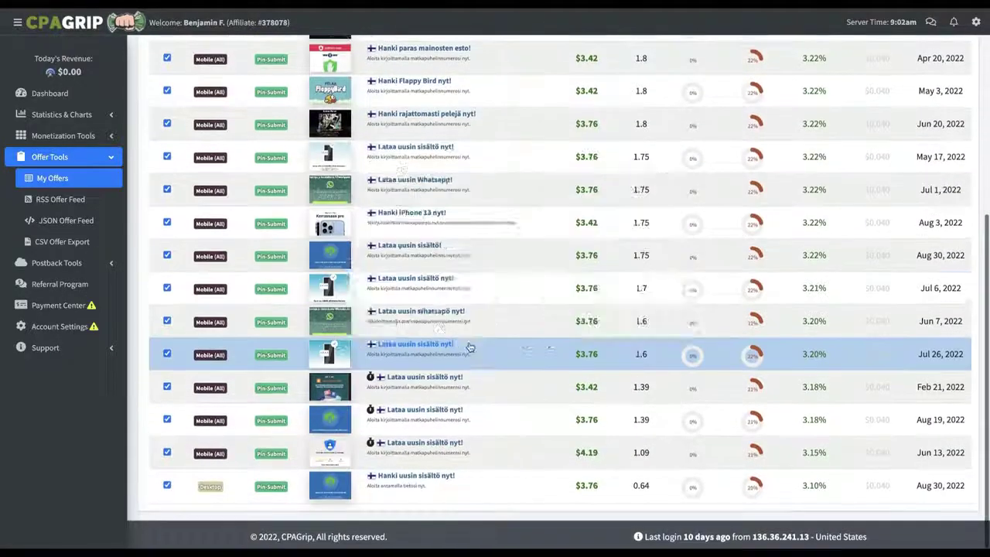
pyautogui.scroll(10, 469, 347)
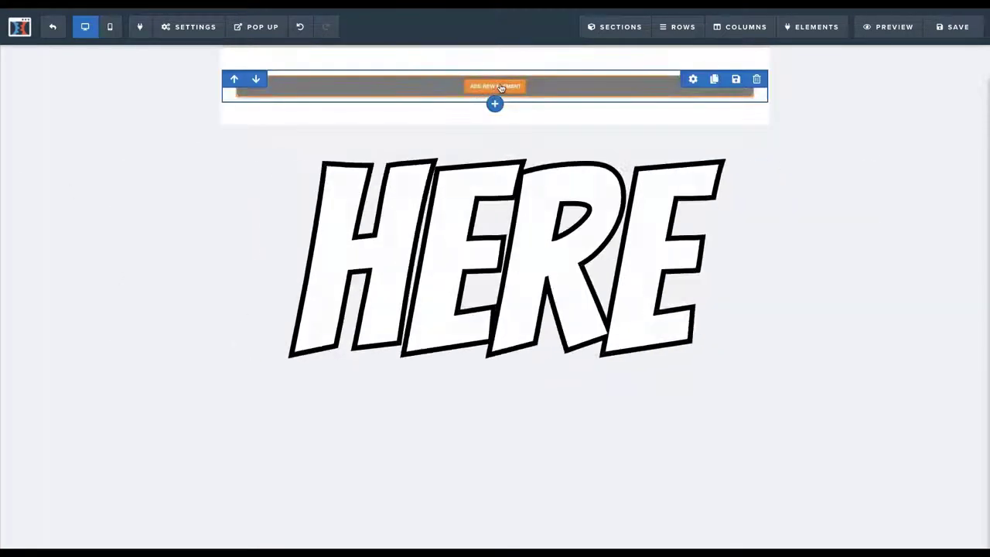
# In the ClickFunnels page editor, fill the empty row with a headline, an image below it and an input field
pyautogui.click(499, 87)
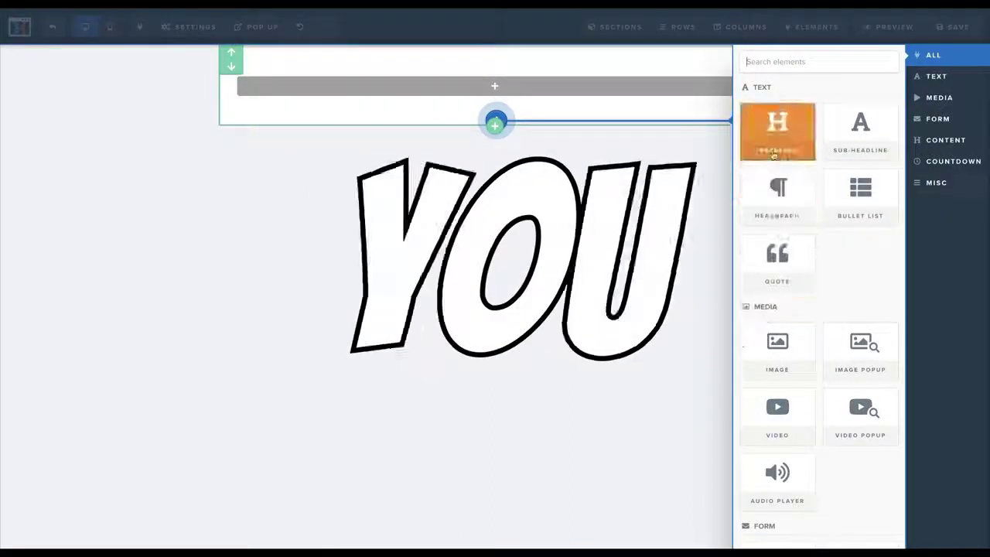
pyautogui.click(776, 124)
pyautogui.click(495, 108)
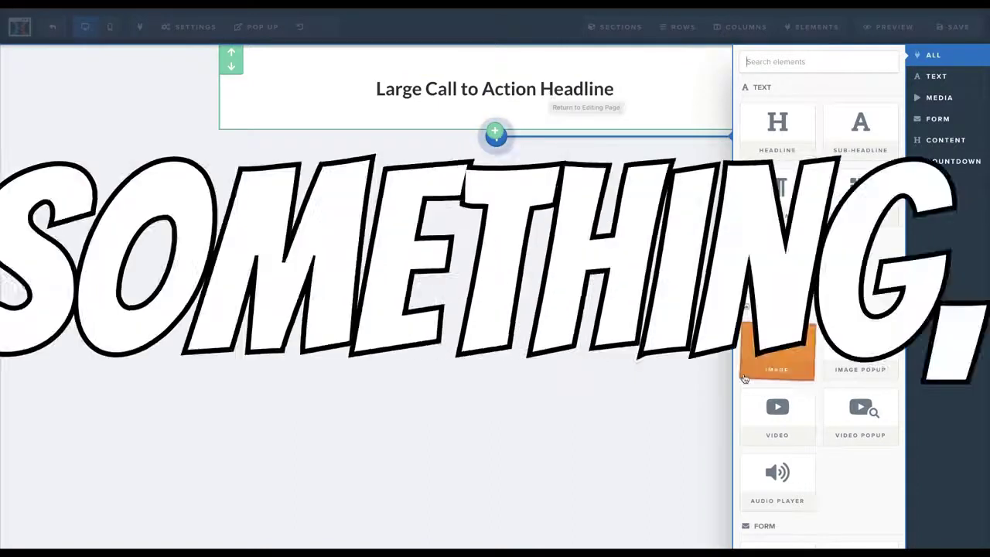
pyautogui.click(777, 352)
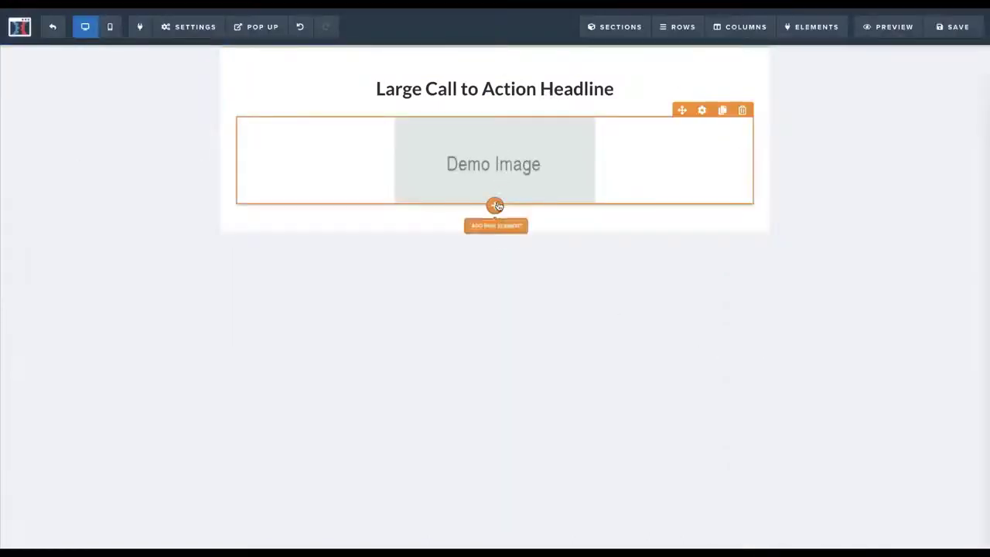
pyautogui.click(496, 203)
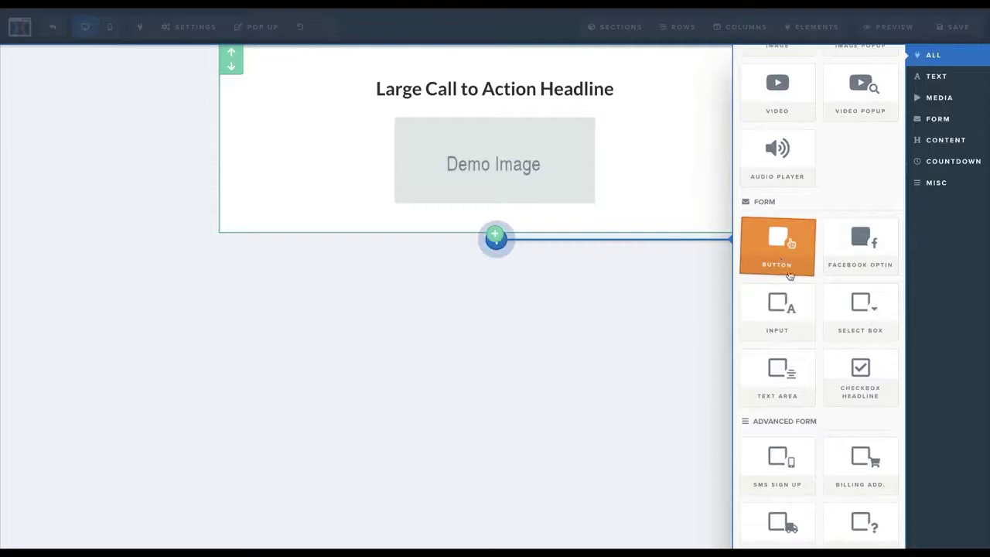
pyautogui.click(788, 324)
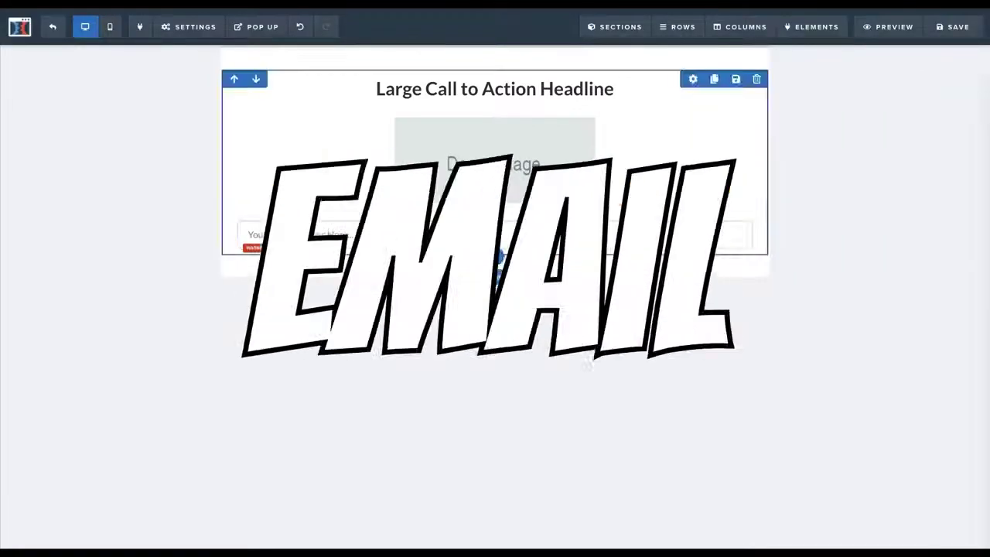
pyautogui.click(495, 250)
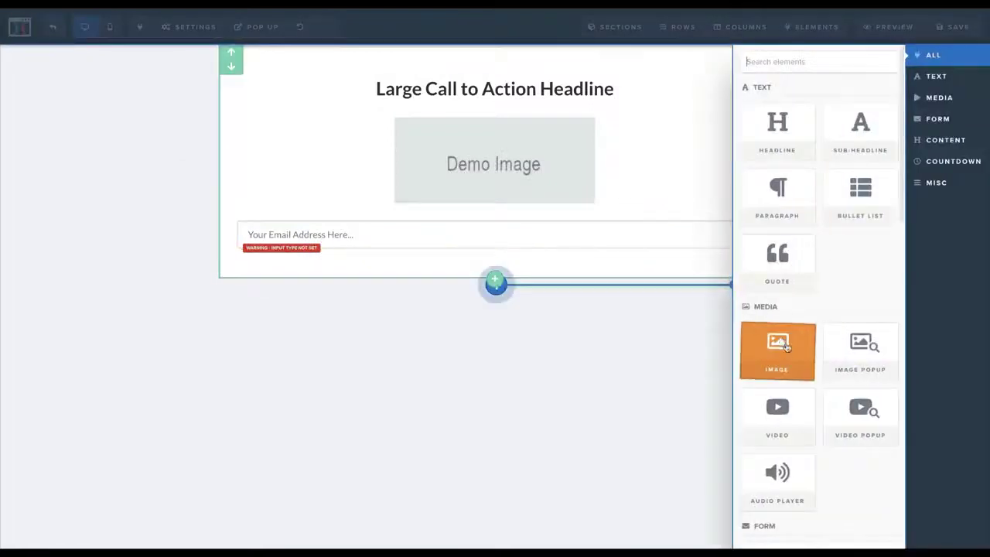
pyautogui.click(785, 345)
pyautogui.click(742, 263)
pyautogui.click(593, 45)
# Clone the input field and set the lower copy's type to Full Name with the placeholder "Your Name Here..."
pyautogui.click(722, 214)
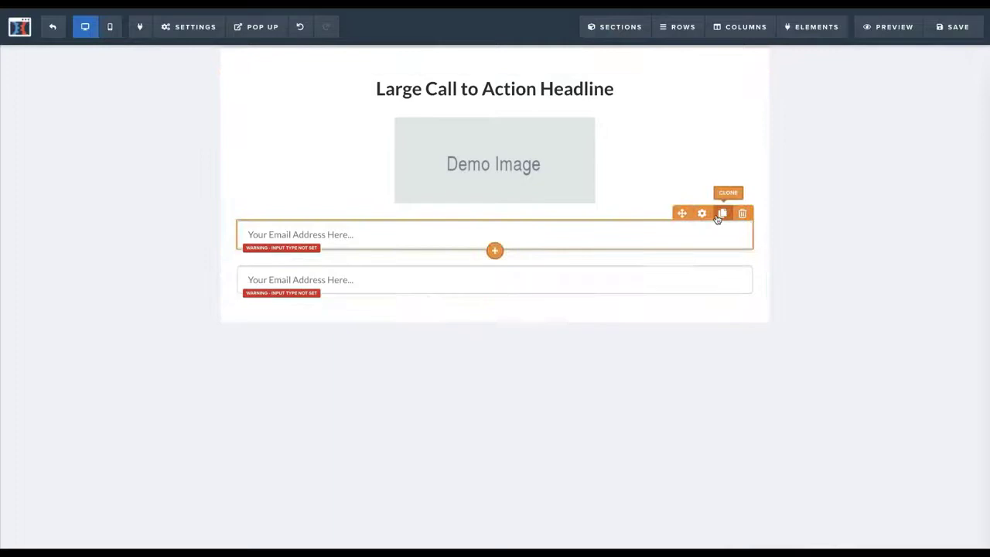
pyautogui.click(430, 286)
pyautogui.click(908, 154)
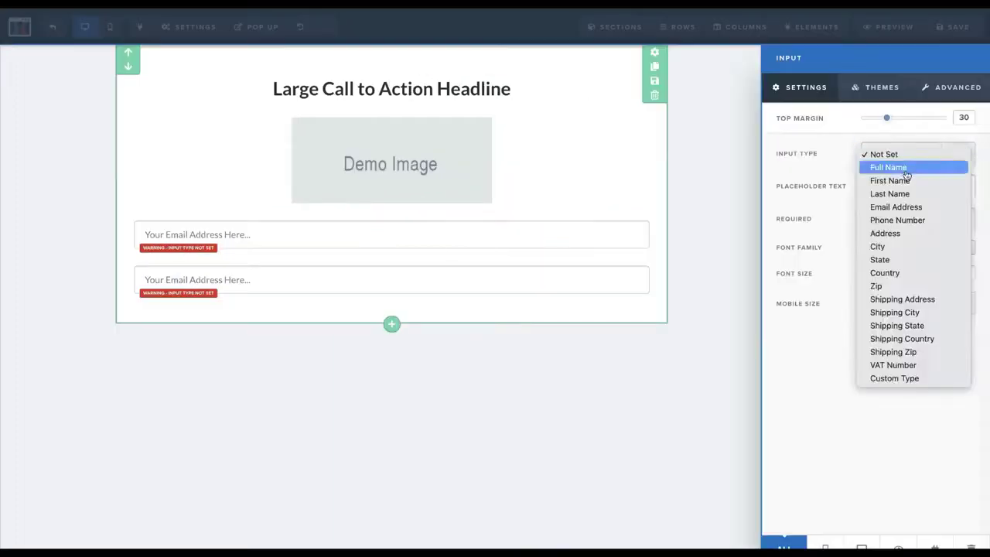
pyautogui.click(908, 168)
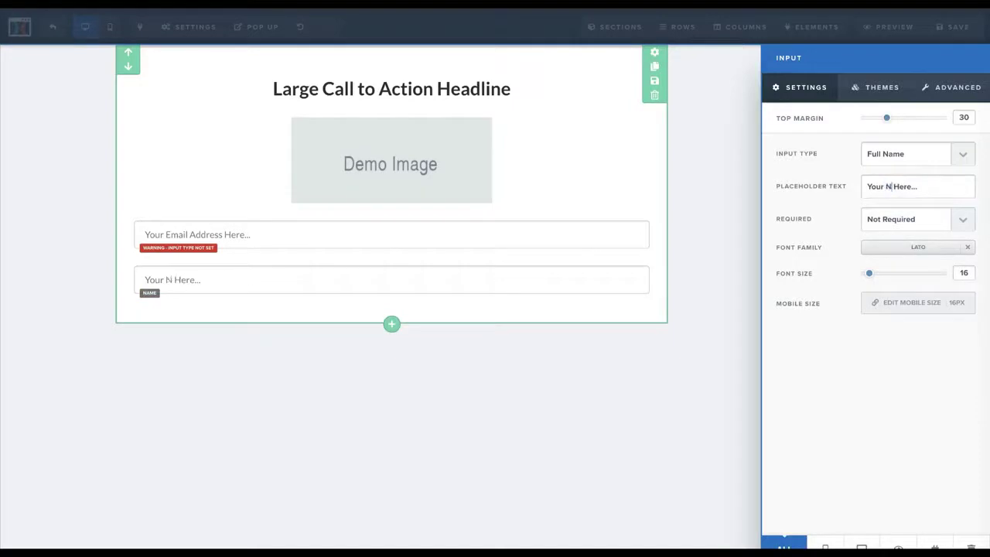
pyautogui.click(888, 223)
pyautogui.click(620, 304)
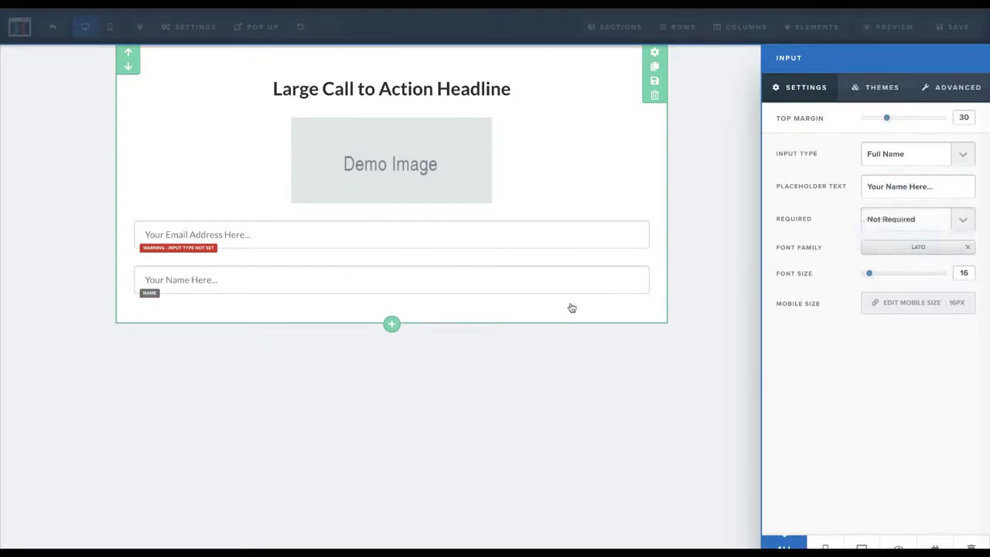
pyautogui.click(621, 304)
# Set the upper input field's type to Email Address and move the name field above it
pyautogui.click(468, 234)
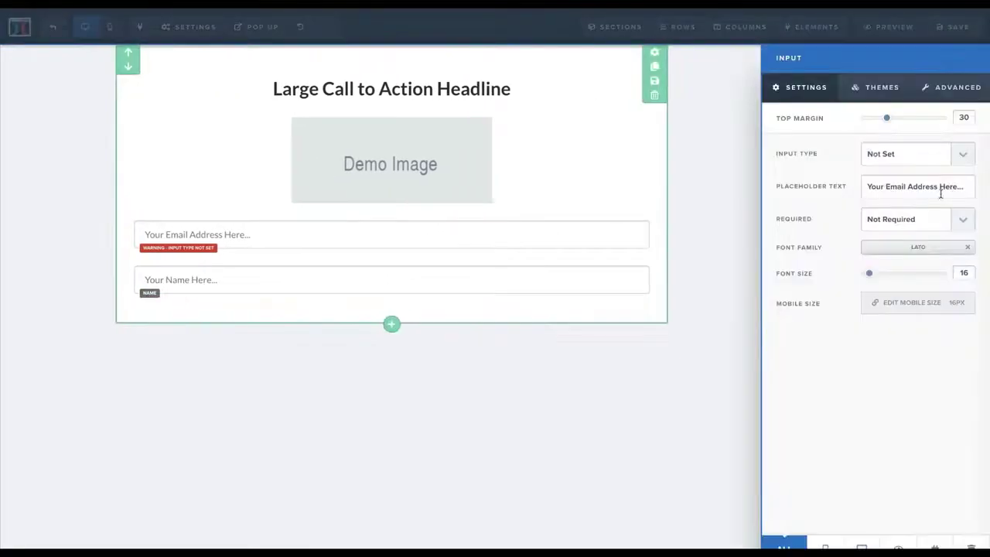
pyautogui.click(919, 158)
pyautogui.click(909, 208)
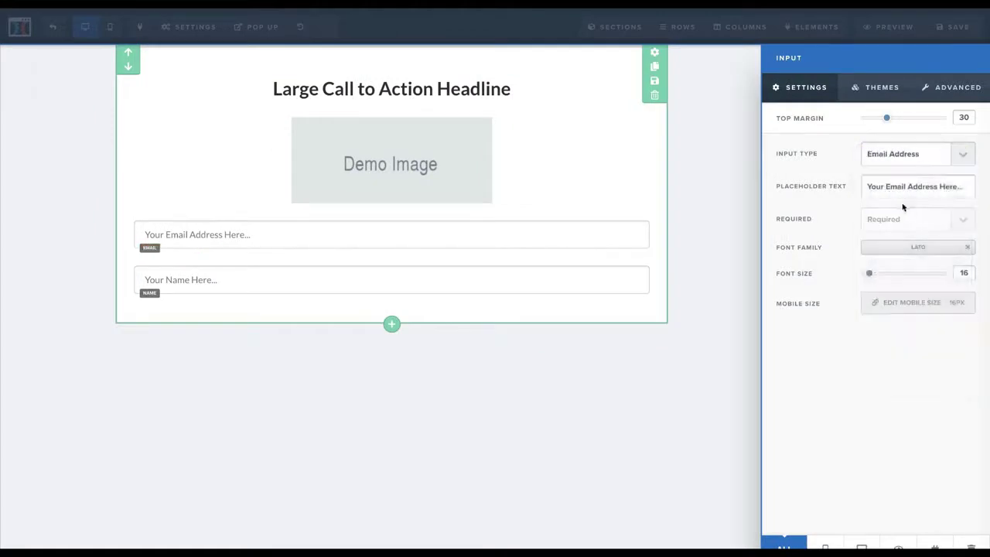
pyautogui.click(650, 456)
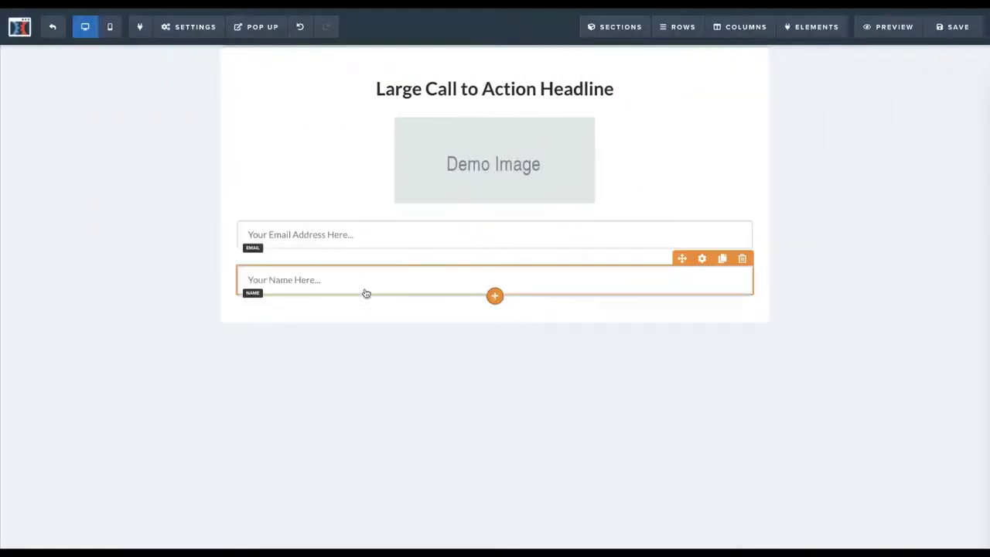
pyautogui.moveTo(376, 287); pyautogui.dragTo(379, 236)
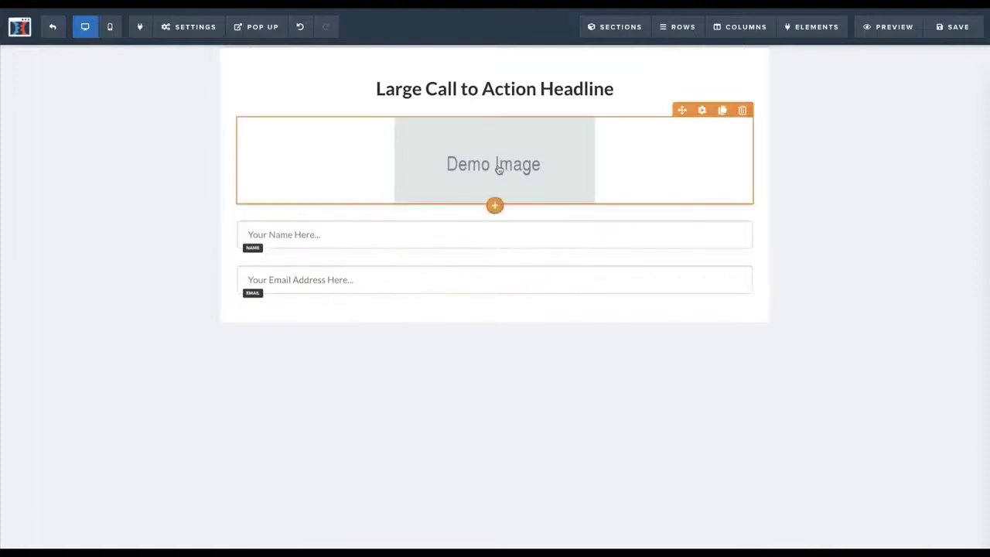
# Replace the headline text with "WIN FREE MONEY HERE TODAY NOW PLEASE"
pyautogui.click(495, 88)
pyautogui.write('WIN FREE MO')
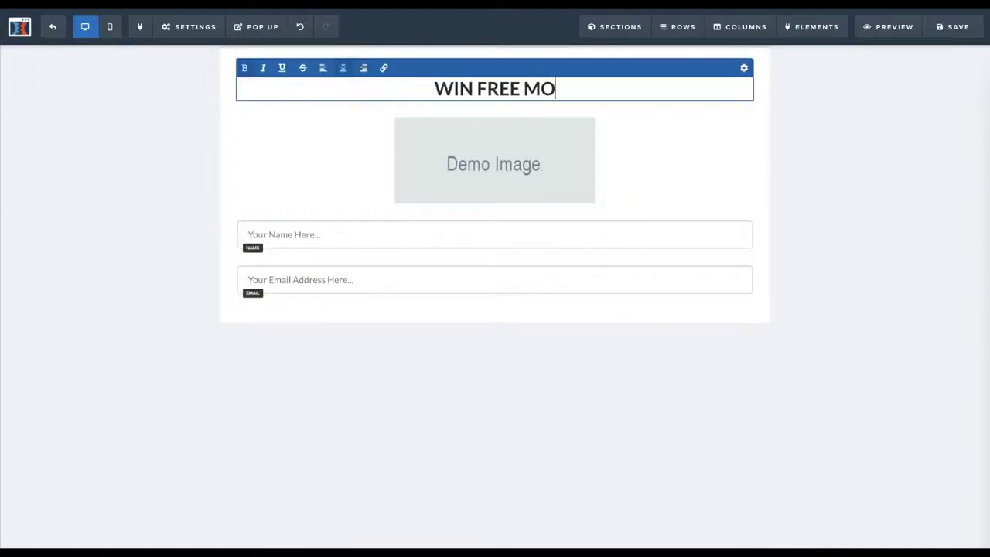
pyautogui.write('NEY HERE TODAY')
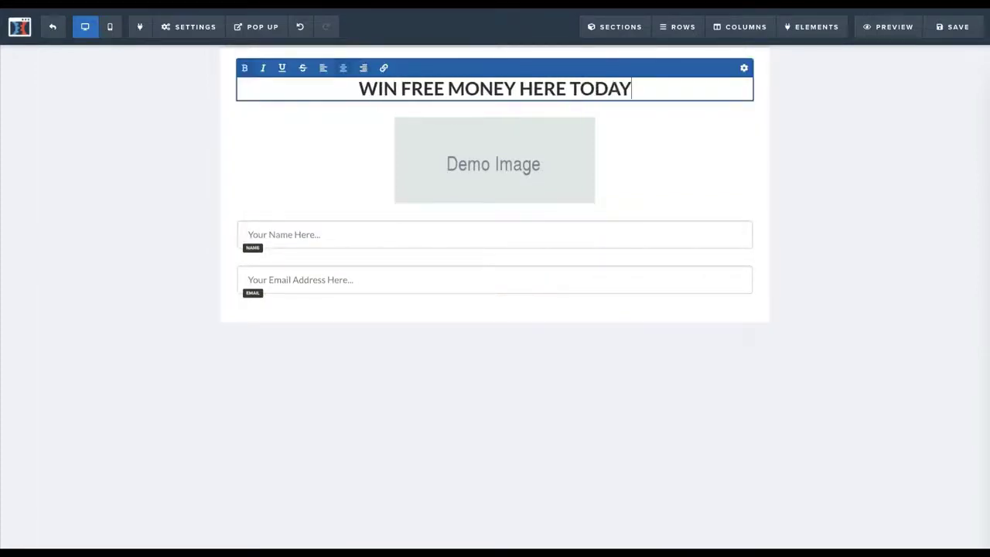
pyautogui.write(' NOW PLEASE')
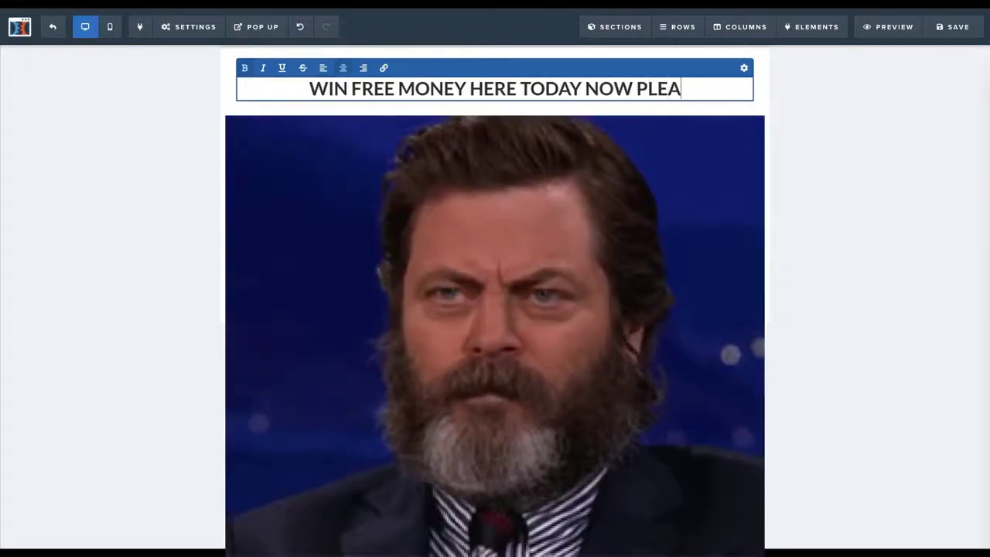
pyautogui.click(588, 309)
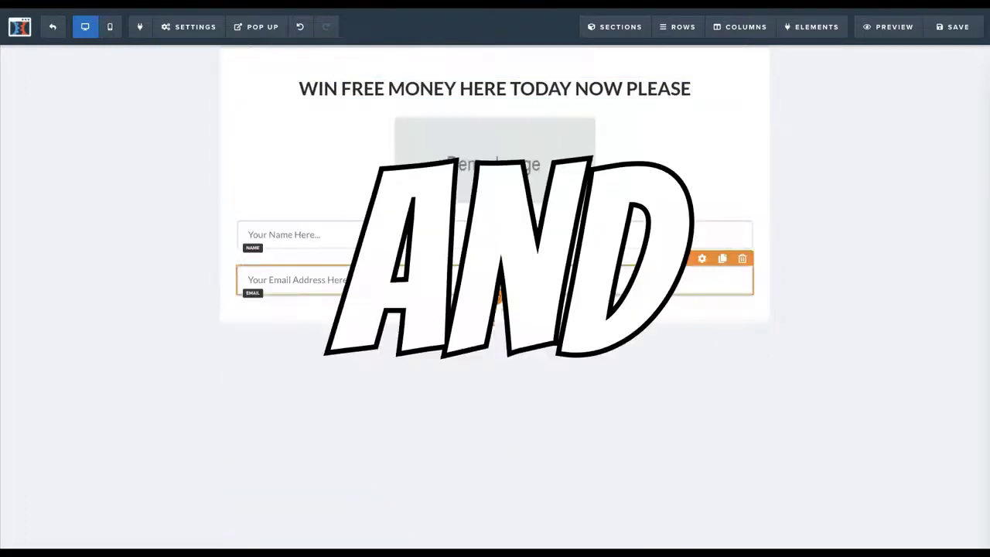
# Add a button below the email field and set its action to Submit Order / Submit Form
pyautogui.click(495, 294)
pyautogui.scroll(-3, 808, 466)
pyautogui.click(778, 302)
pyautogui.click(498, 296)
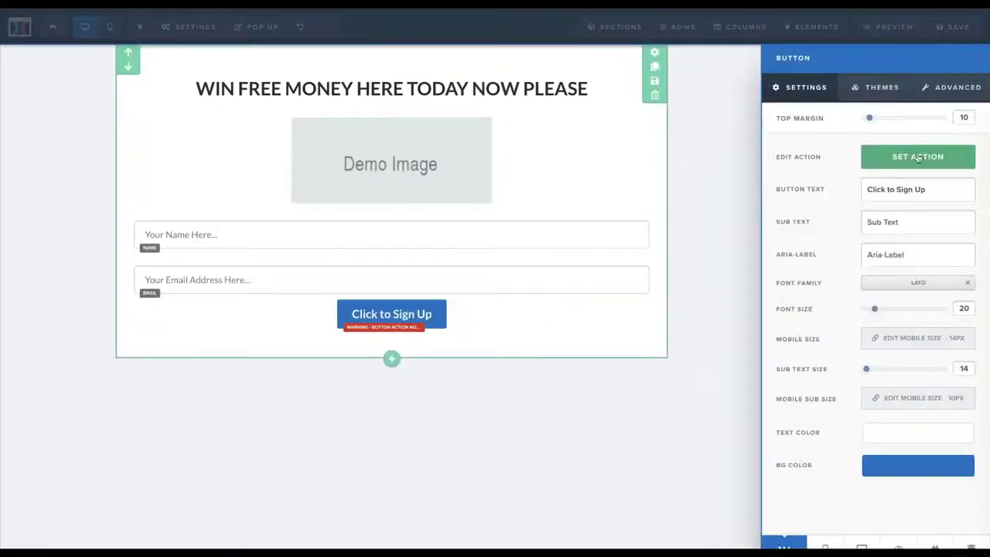
pyautogui.click(918, 156)
pyautogui.click(856, 96)
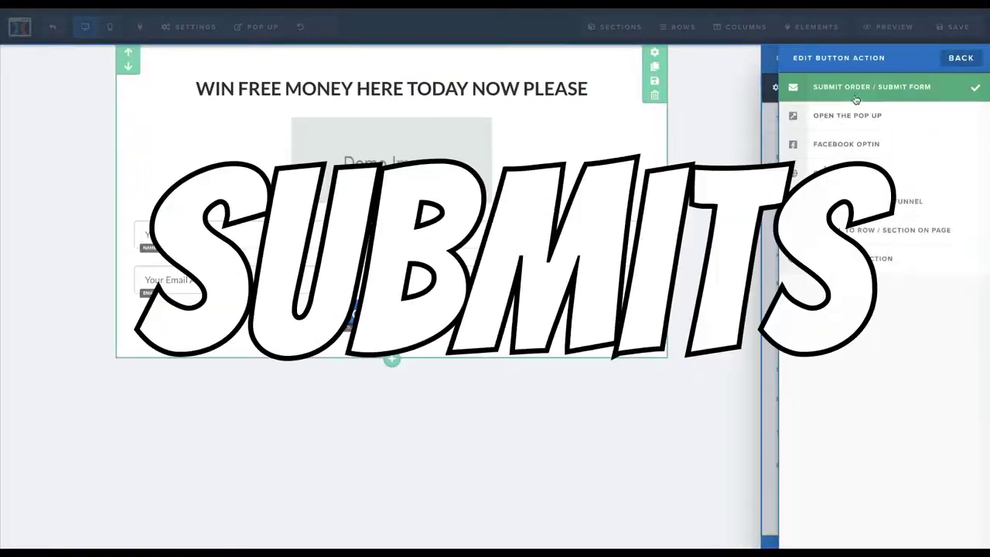
pyautogui.click(697, 301)
pyautogui.click(696, 302)
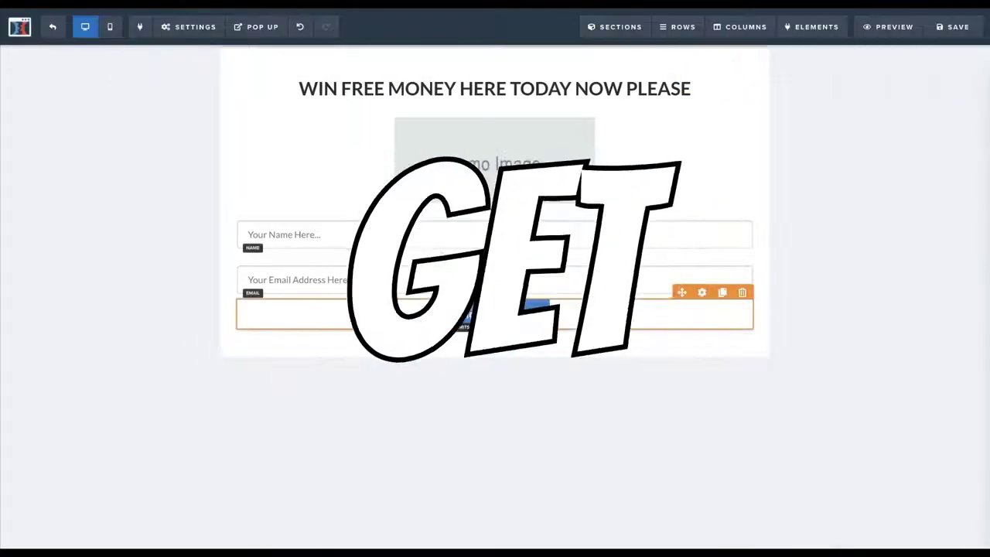
# View the page's email integration settings for connecting an auto-responder, and close them
pyautogui.click(194, 39)
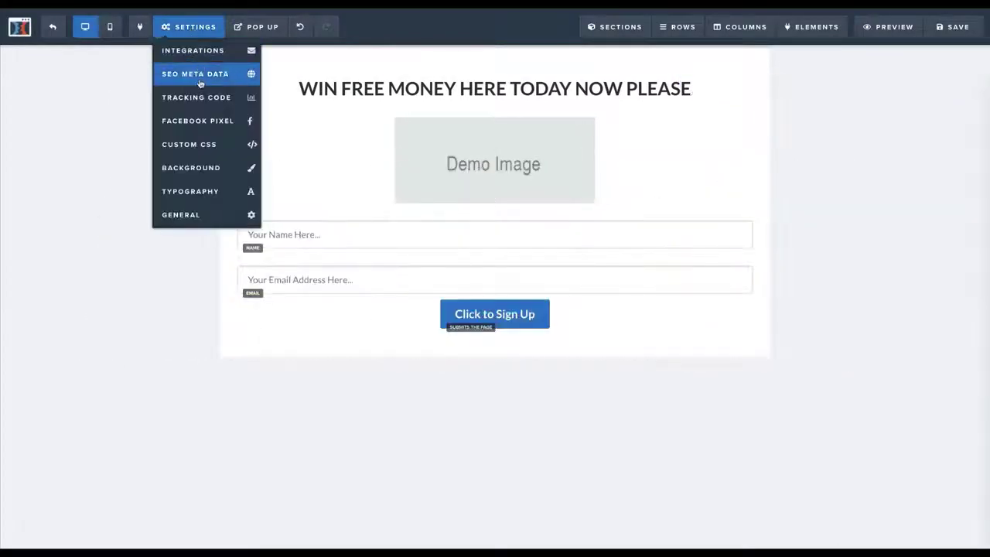
pyautogui.click(202, 51)
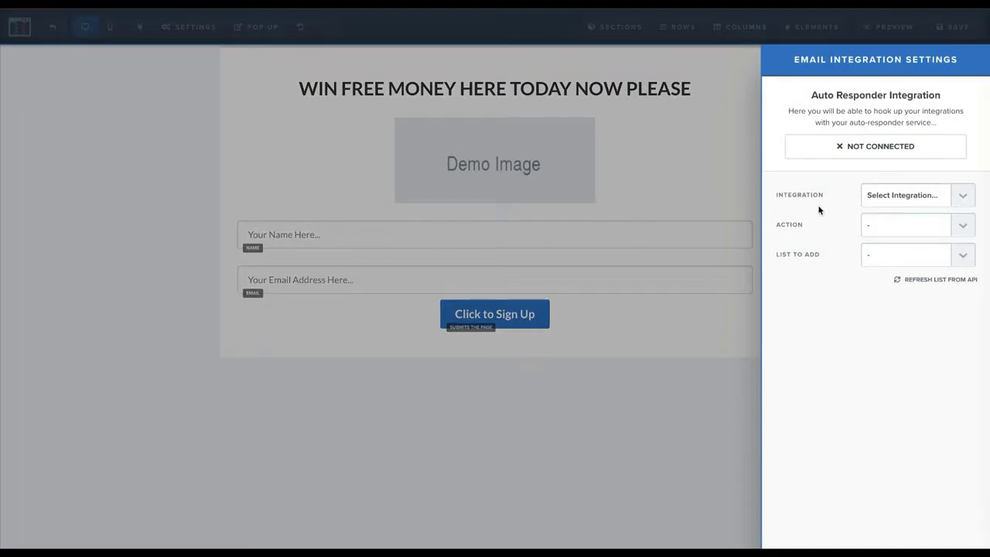
pyautogui.click(661, 203)
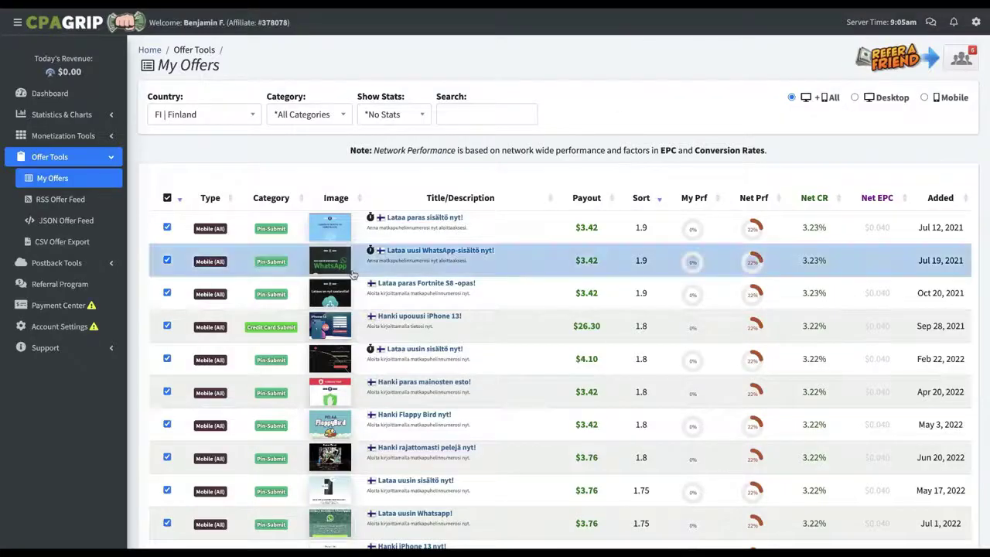
# Switch to CPAGrip and look through the Finland offers and the countries available in the offer filter
pyautogui.scroll(-10, 353, 271)
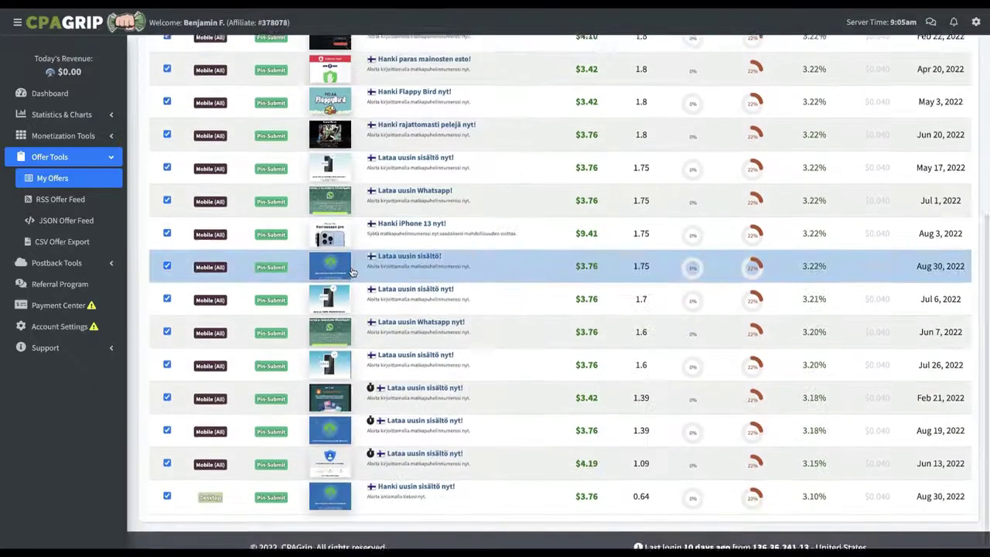
pyautogui.scroll(5, 352, 273)
pyautogui.scroll(1, 381, 400)
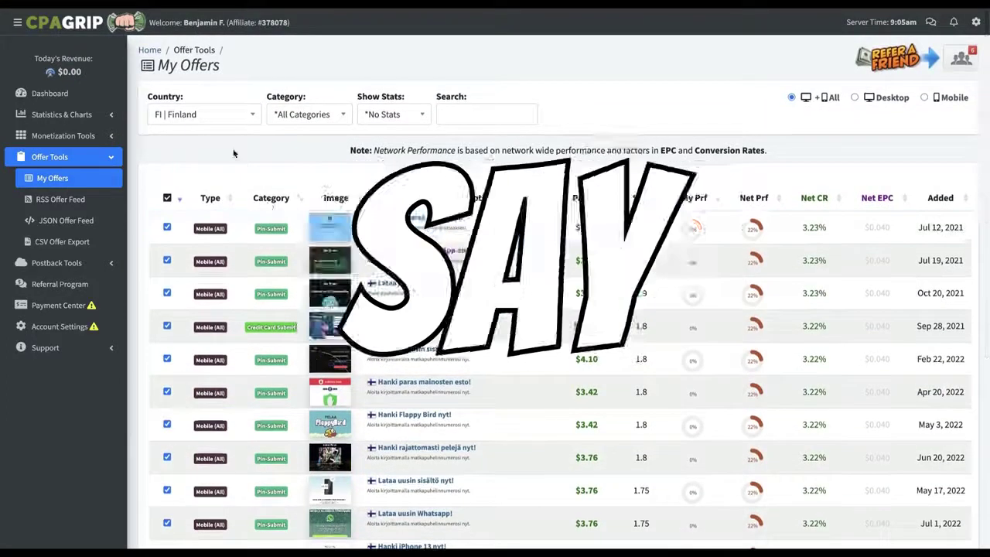
pyautogui.click(220, 118)
pyautogui.scroll(-5, 202, 199)
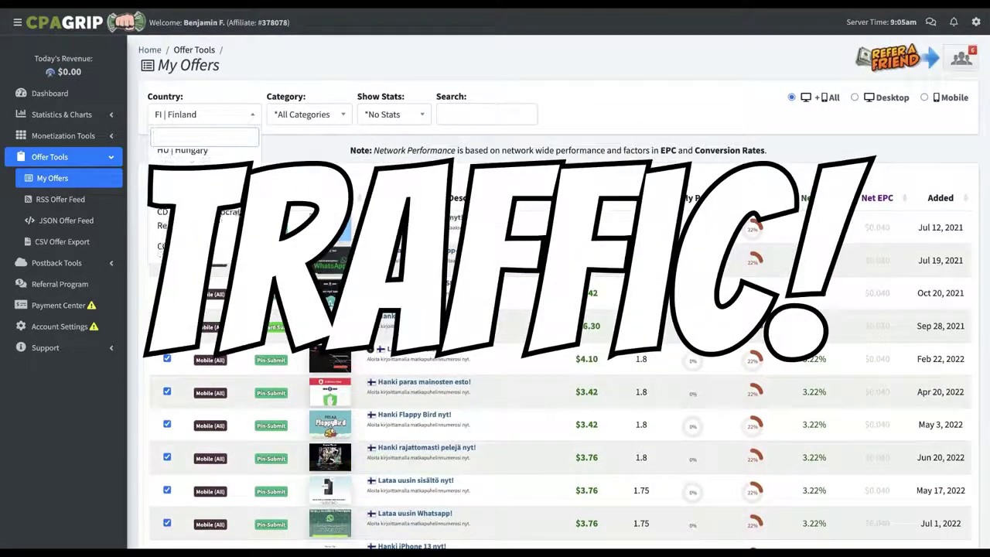
pyautogui.scroll(-5, 207, 230)
pyautogui.scroll(-1, 208, 235)
pyautogui.click(576, 73)
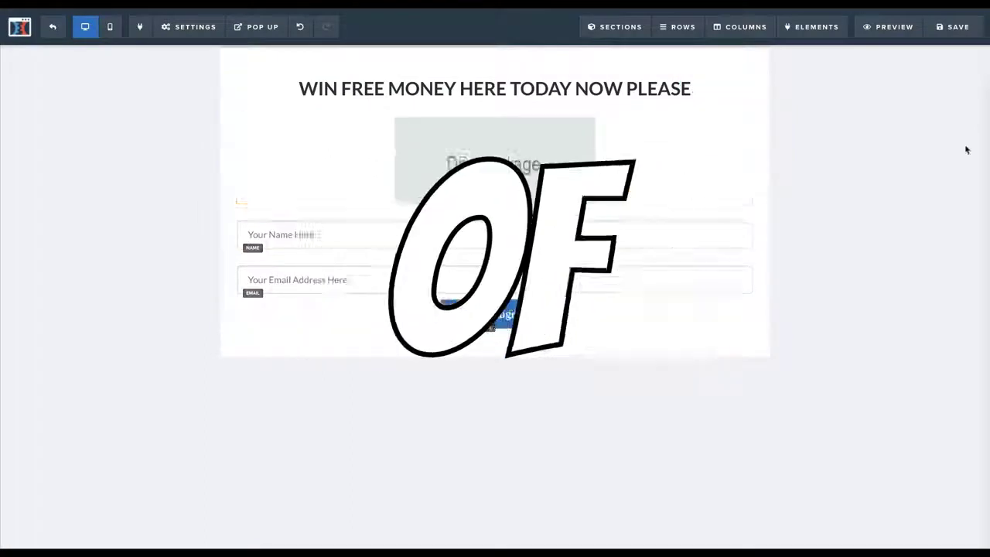
# Switch to the ClickFunnels editor and save the opt-in page
pyautogui.click(950, 31)
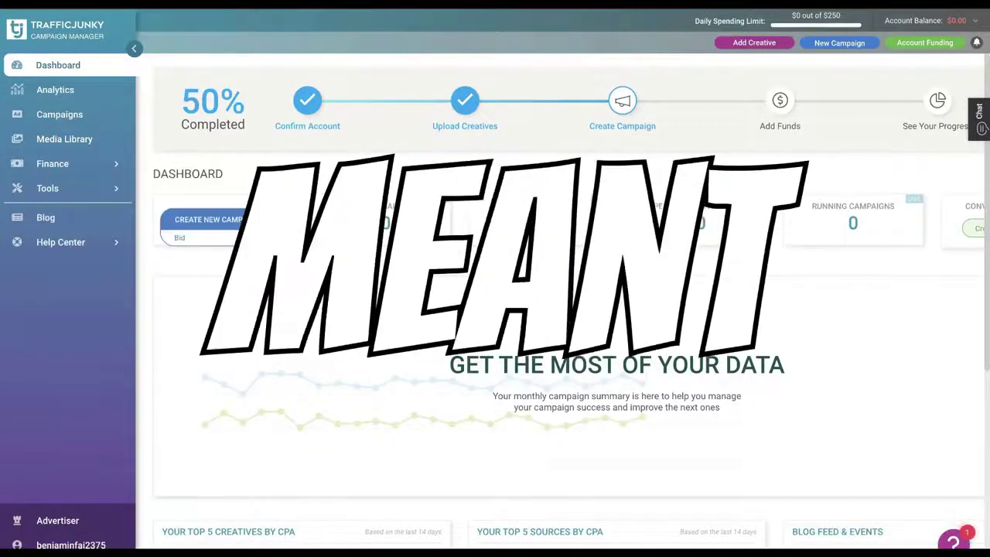
# Switch to TrafficJunky, start a new bid campaign and look over its basic settings
pyautogui.click(242, 237)
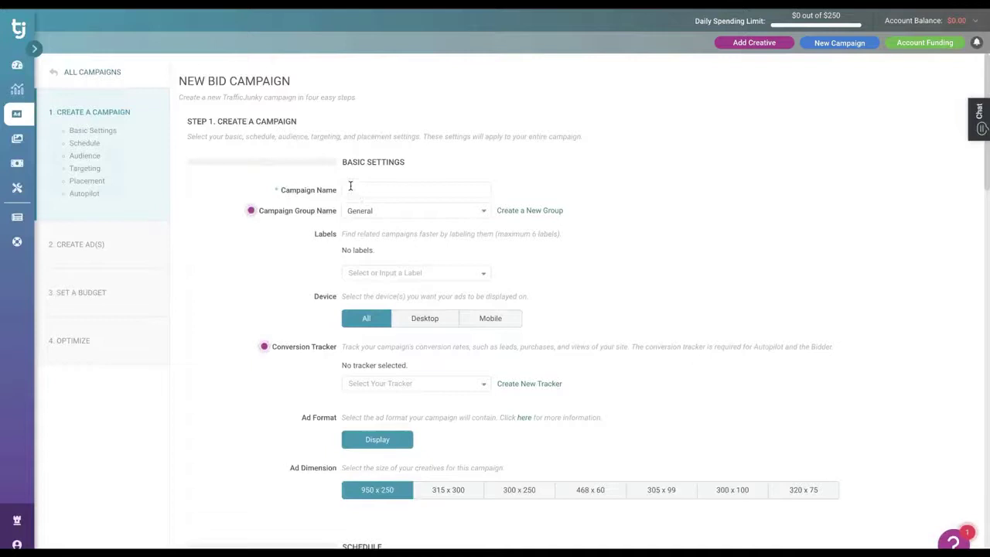
pyautogui.scroll(-4, 460, 349)
pyautogui.scroll(4, 458, 349)
pyautogui.scroll(-2, 526, 294)
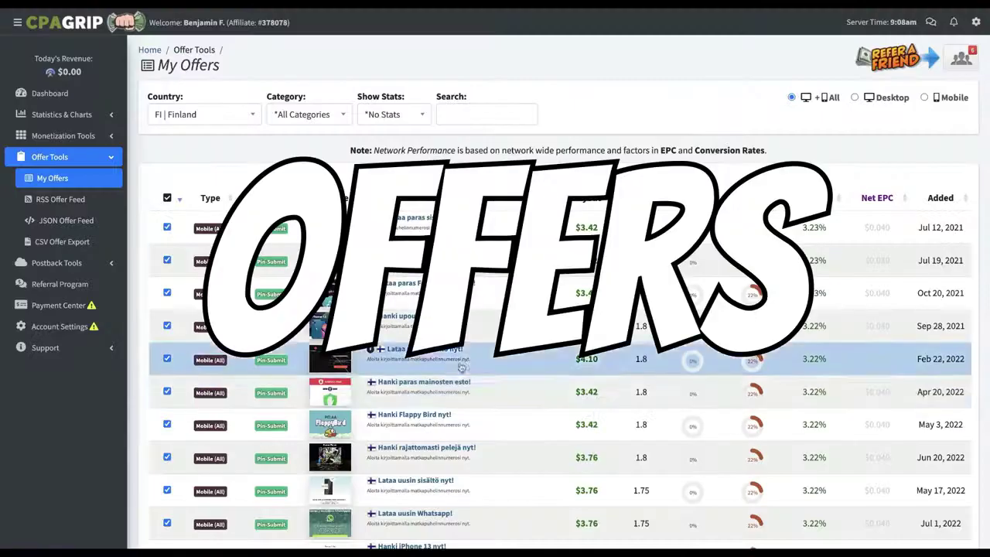
# Switch to CPAGrip, look over the Finland offers and pick India in the country filter
pyautogui.scroll(-5, 462, 375)
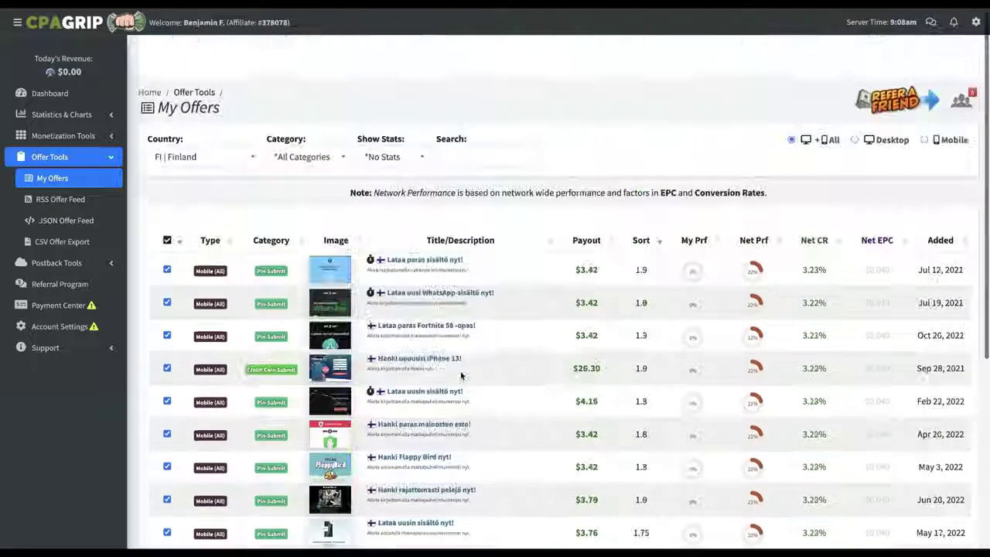
pyautogui.click(205, 114)
pyautogui.scroll(-3, 200, 232)
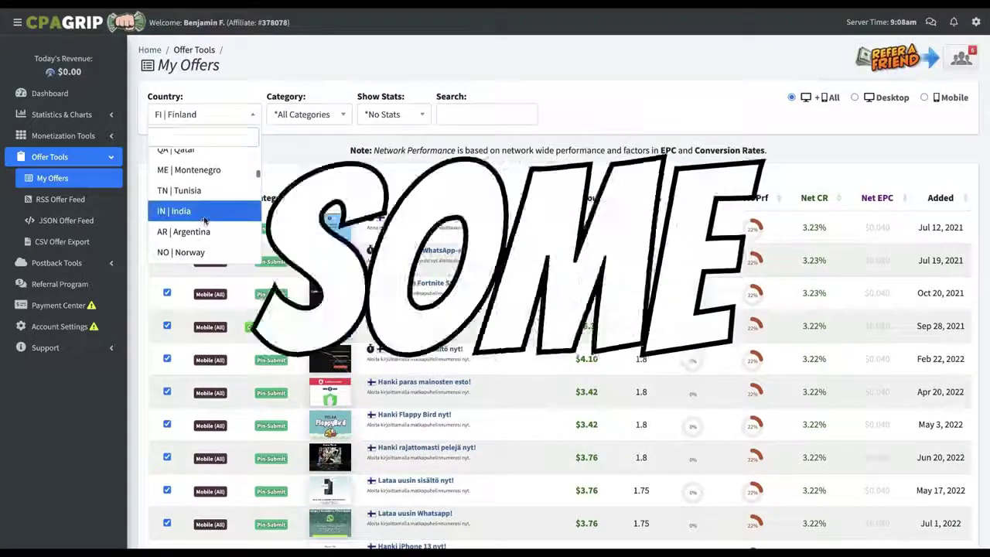
pyautogui.click(182, 211)
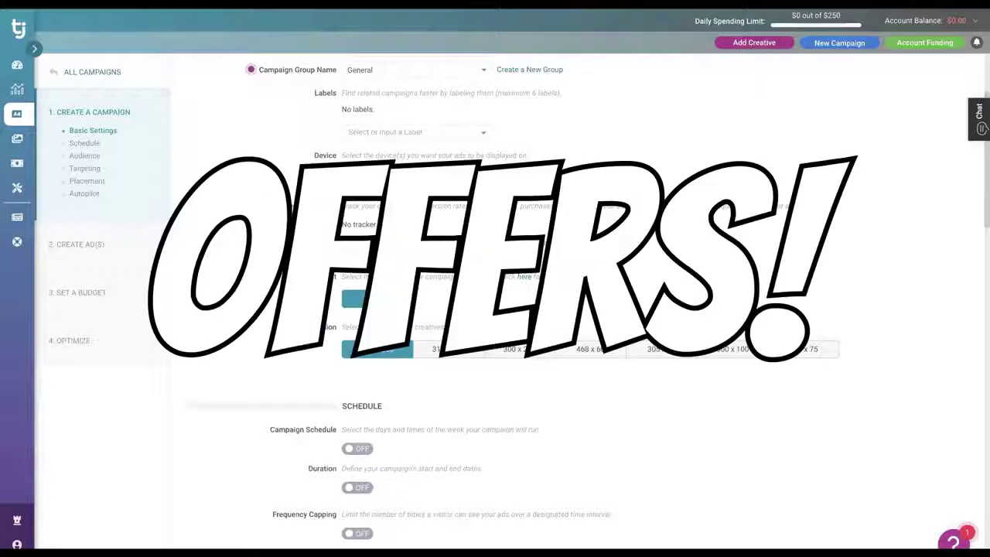
# Switch to the TrafficJunky campaign form and set the ad dimension to 300 x 250
pyautogui.scroll(-2, 484, 190)
pyautogui.click(510, 186)
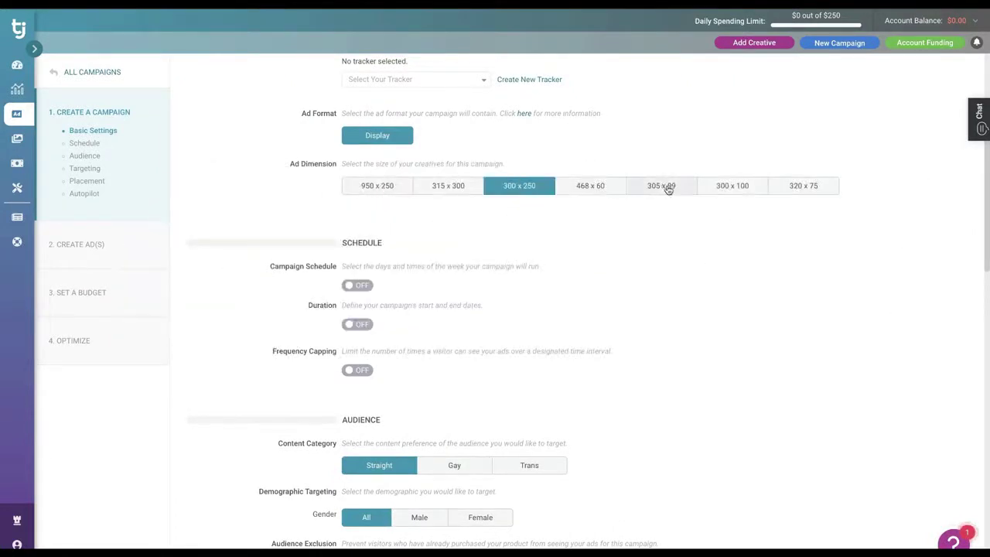
pyautogui.click(668, 189)
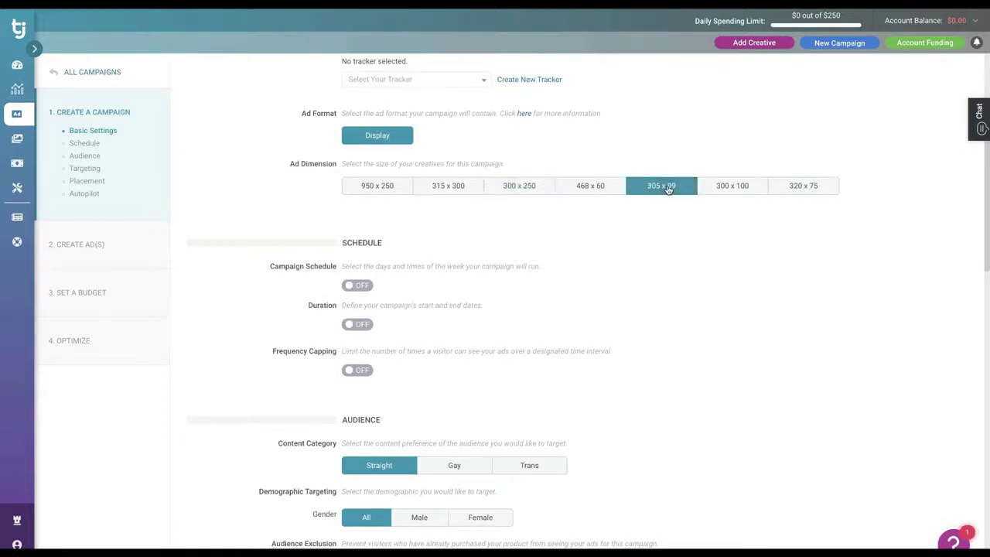
pyautogui.click(806, 185)
pyautogui.click(737, 189)
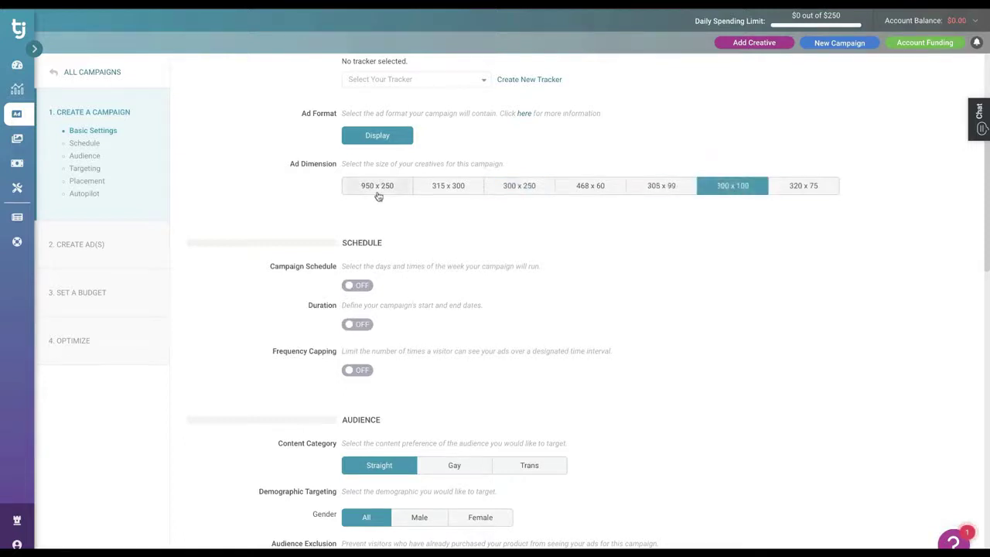
pyautogui.click(517, 189)
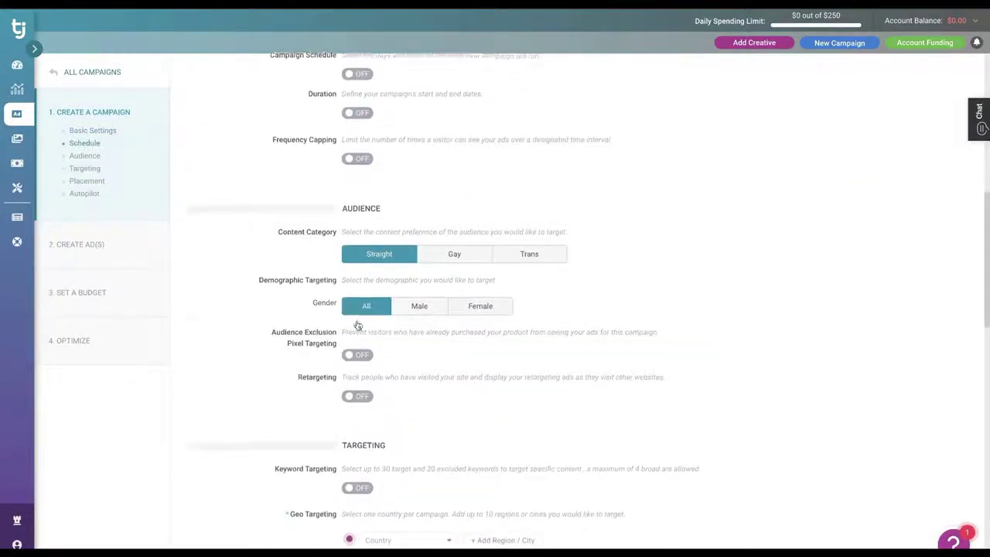
# Review the campaign's audience, geo targeting and placement settings, including the available ad position options
pyautogui.scroll(-2, 359, 322)
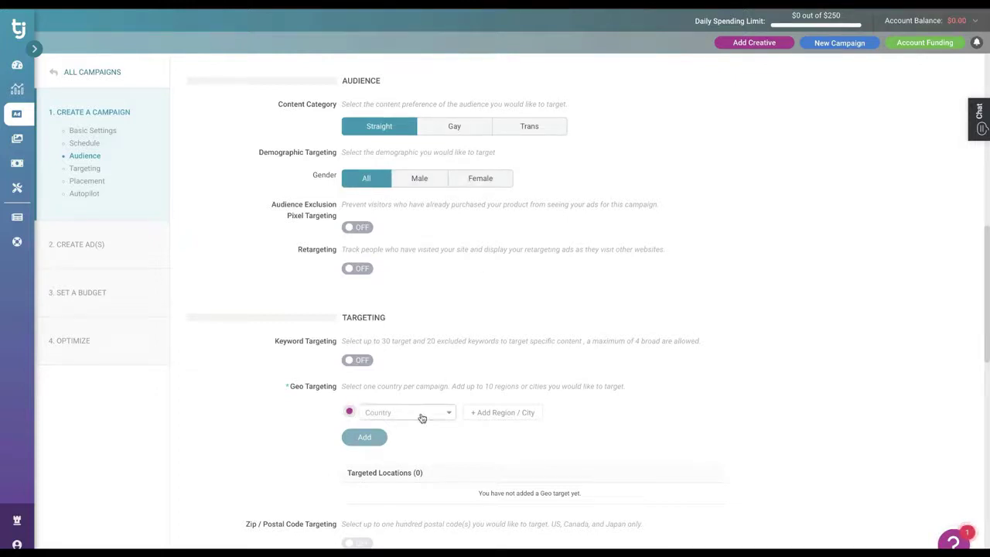
pyautogui.scroll(-2, 425, 437)
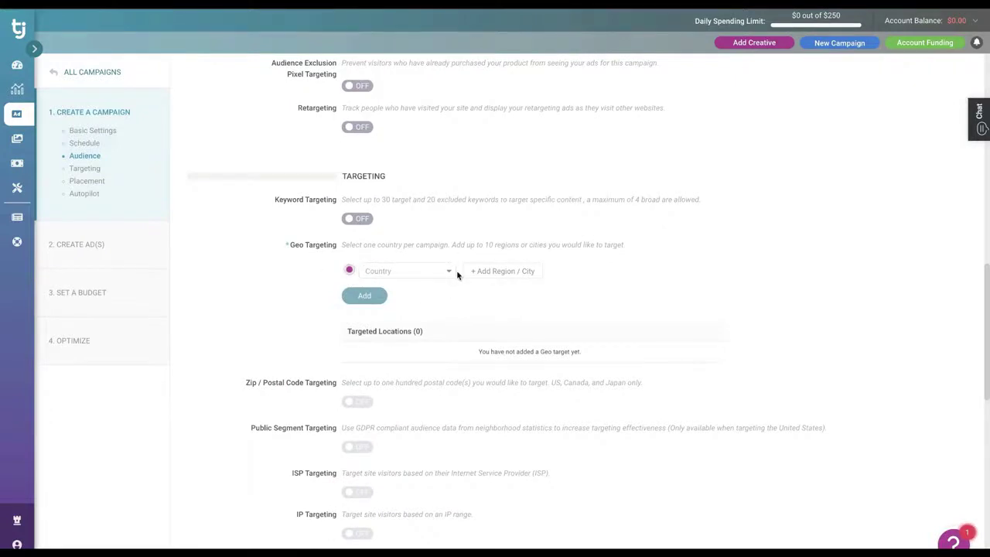
pyautogui.scroll(-8, 456, 274)
pyautogui.click(410, 106)
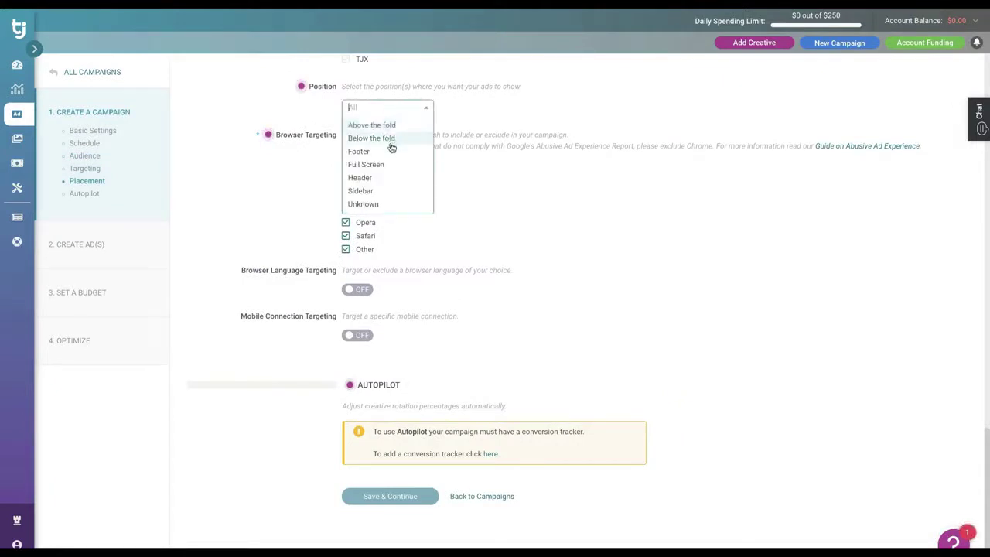
pyautogui.click(389, 101)
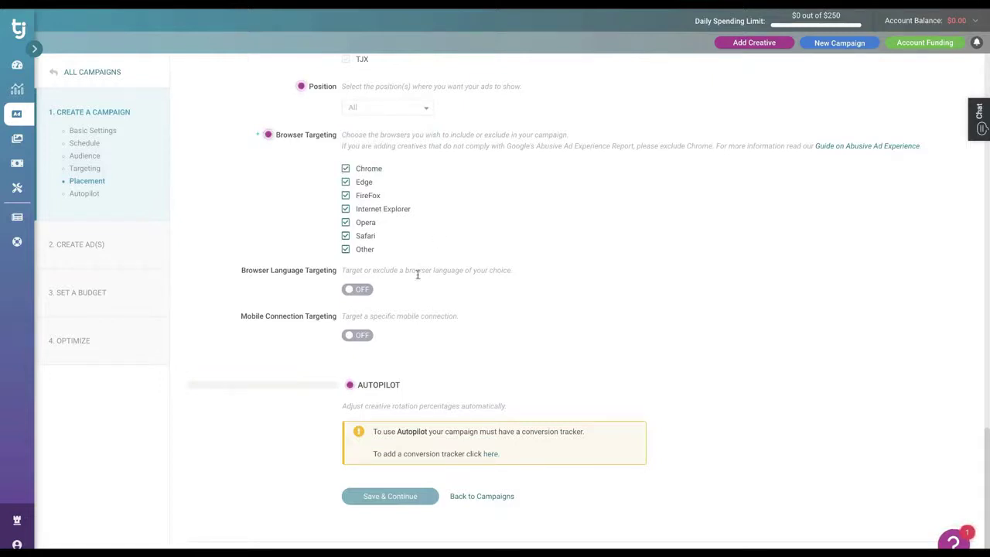
pyautogui.click(391, 107)
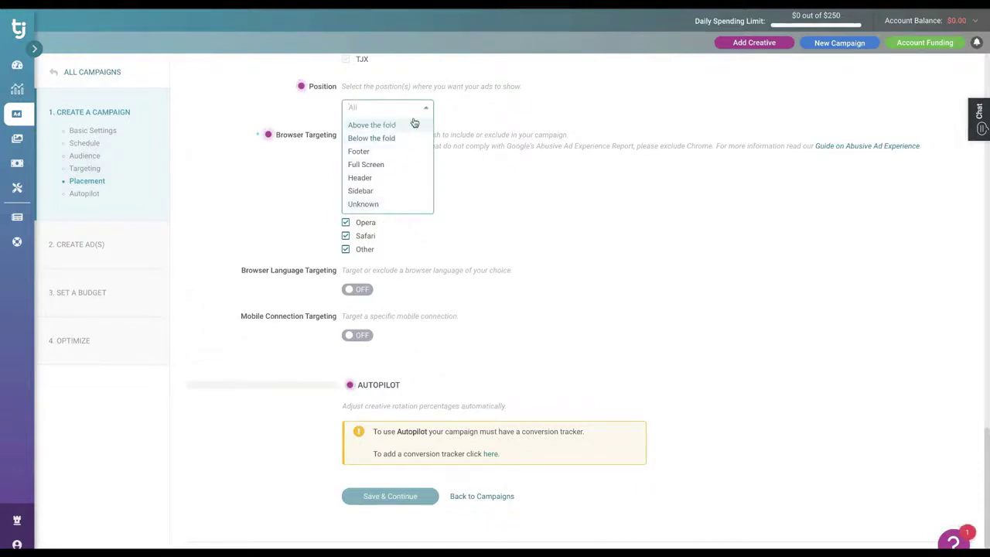
pyautogui.click(481, 168)
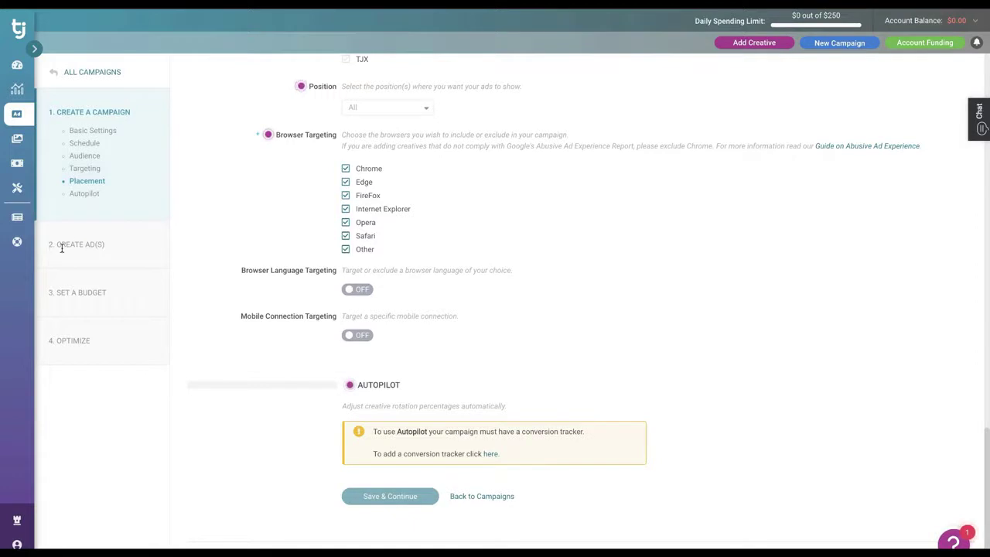
# Highlight the Set a Budget and Optimize stages in the campaign outline and return to the Campaign Name field
pyautogui.moveTo(56, 294); pyautogui.dragTo(121, 299)
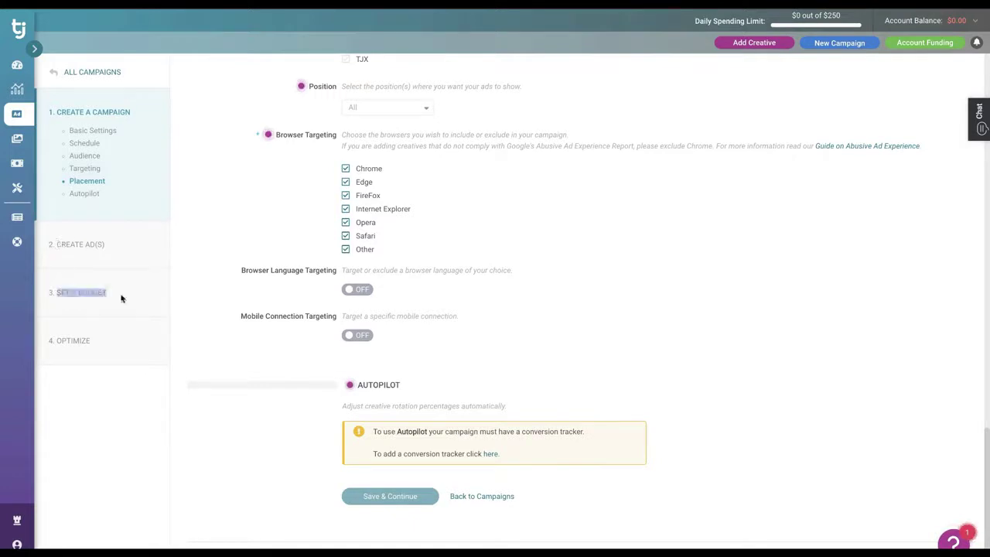
pyautogui.moveTo(56, 341); pyautogui.dragTo(100, 343)
pyautogui.scroll(17, 327, 217)
pyautogui.click(360, 186)
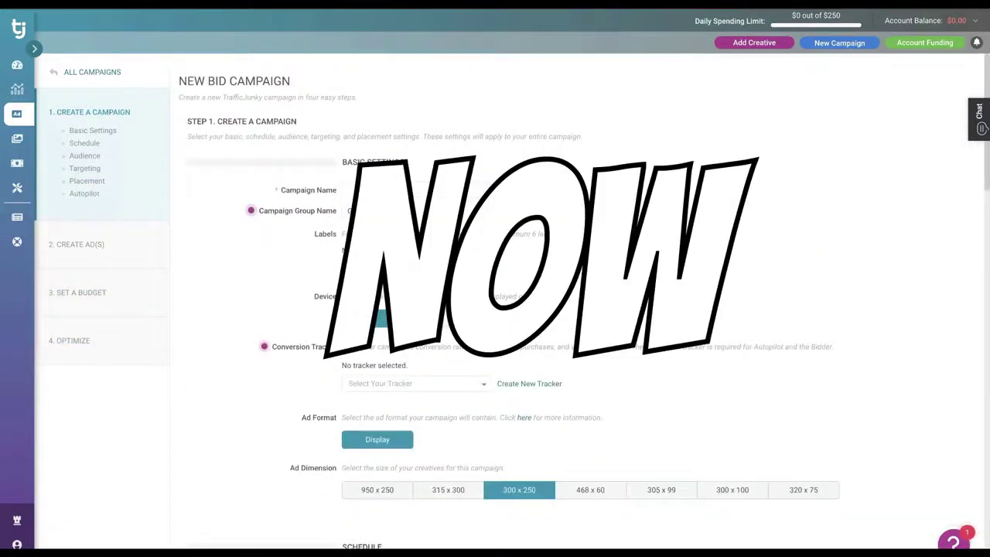